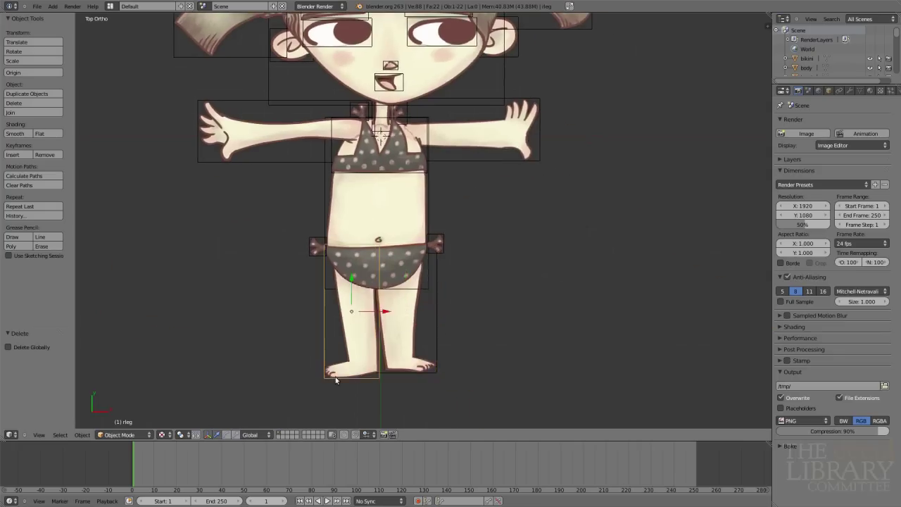
# Step: Place a new bone in the right leg and stretch its tail down along the leg
pyautogui.press('a')
pyautogui.press('k')
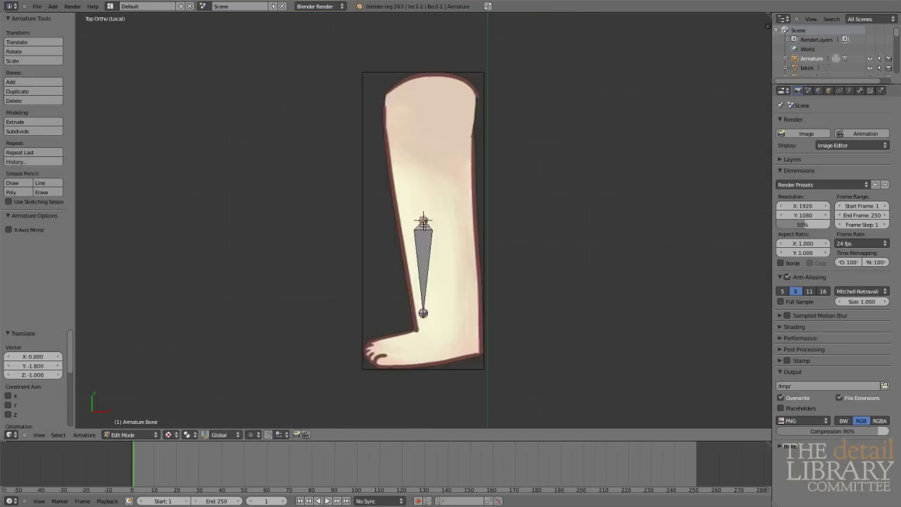
pyautogui.press('g')
pyautogui.click(421, 352)
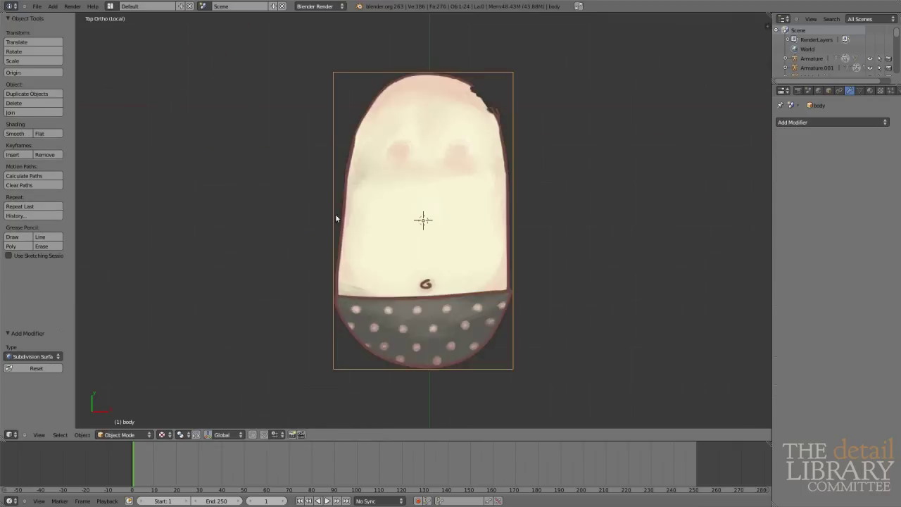
# Step: Add a vertical loop cut through the mesh and clear the bent arm back to its rest pose
pyautogui.press('Tab')
pyautogui.hotkey('ctrl', 'r')
pyautogui.click(426, 66)
pyautogui.press('a')
pyautogui.press('k')
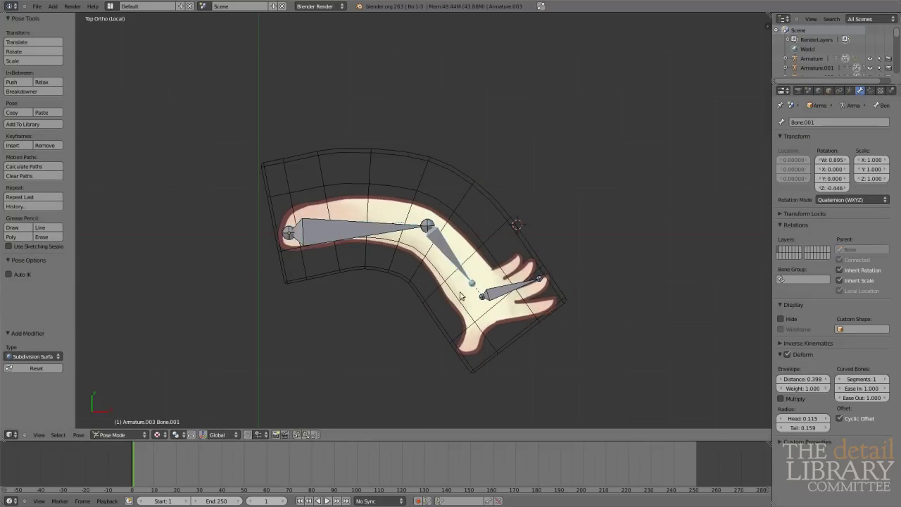
pyautogui.click(78, 434)
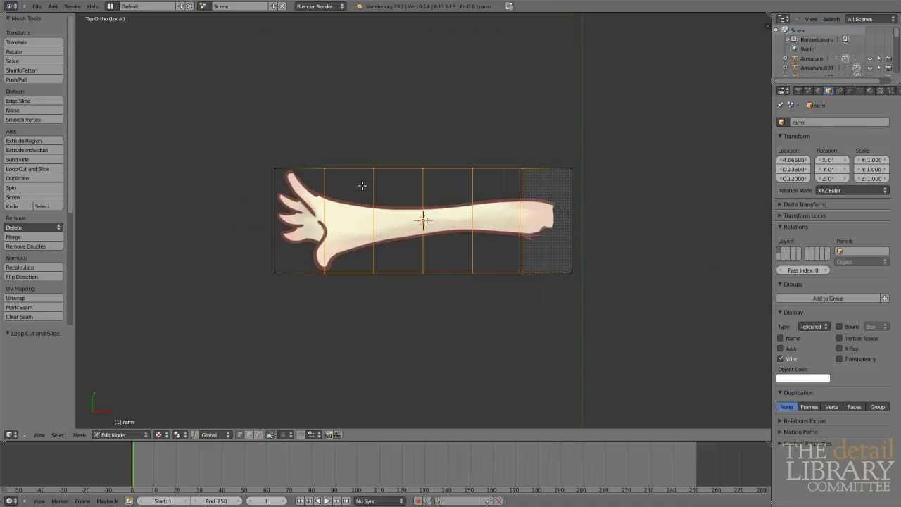
# Step: Finish the right arm's bone chain, including the thumb bone, and leave bone editing
pyautogui.press('a')
pyautogui.press('k')
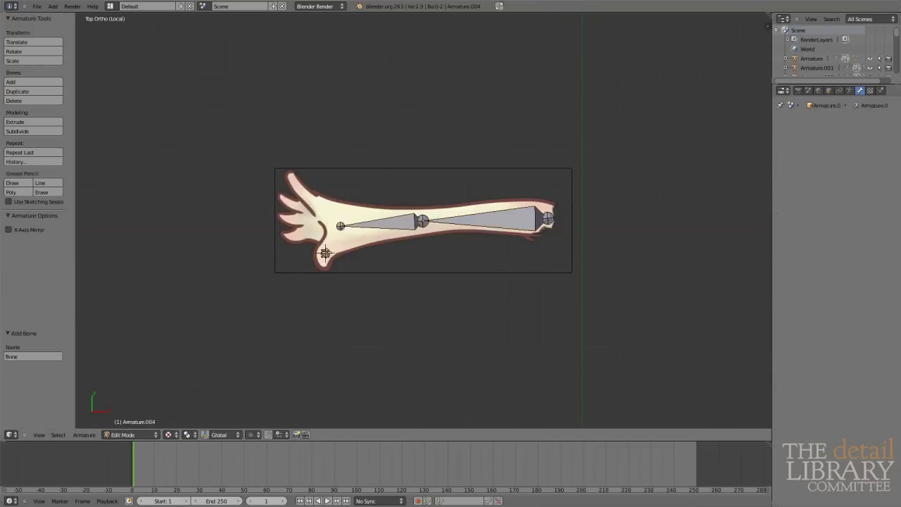
pyautogui.press('Tab')
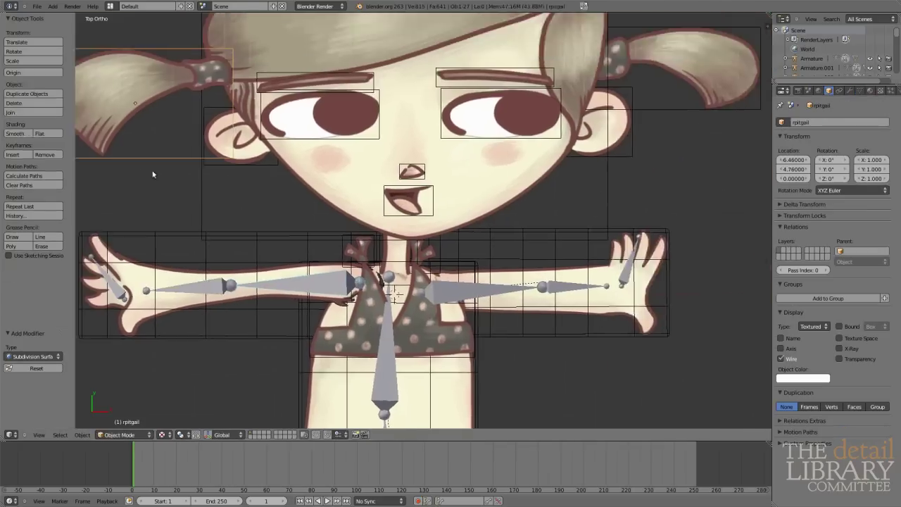
# Step: Give each pigtail mesh its own two-bone armature
pyautogui.press('a')
pyautogui.press('k')
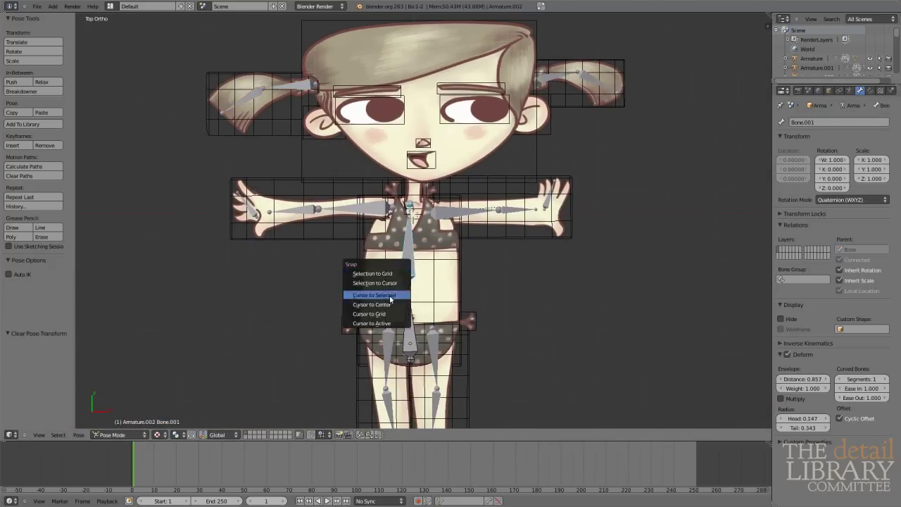
# Step: Return to Object Mode and select the pigtail and other armatures to join into one
pyautogui.click(121, 434)
pyautogui.click(135, 425)
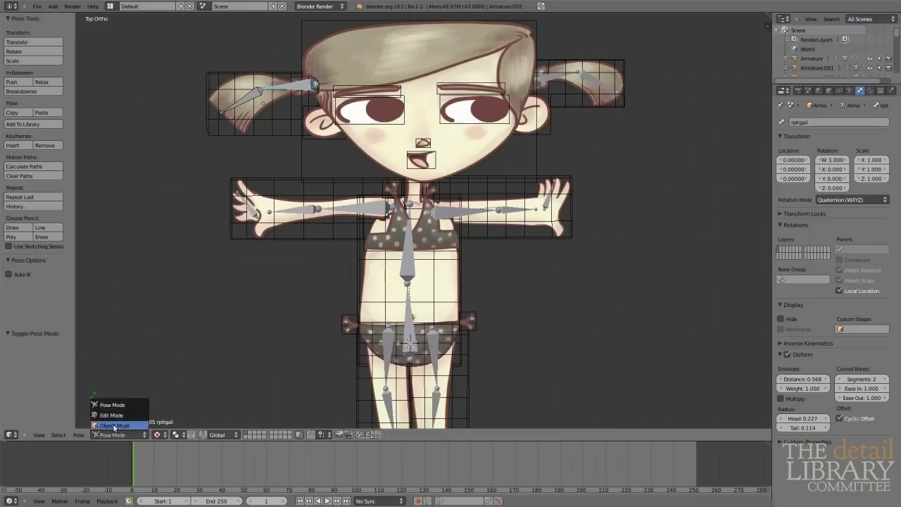
pyautogui.rightClick(386, 352)
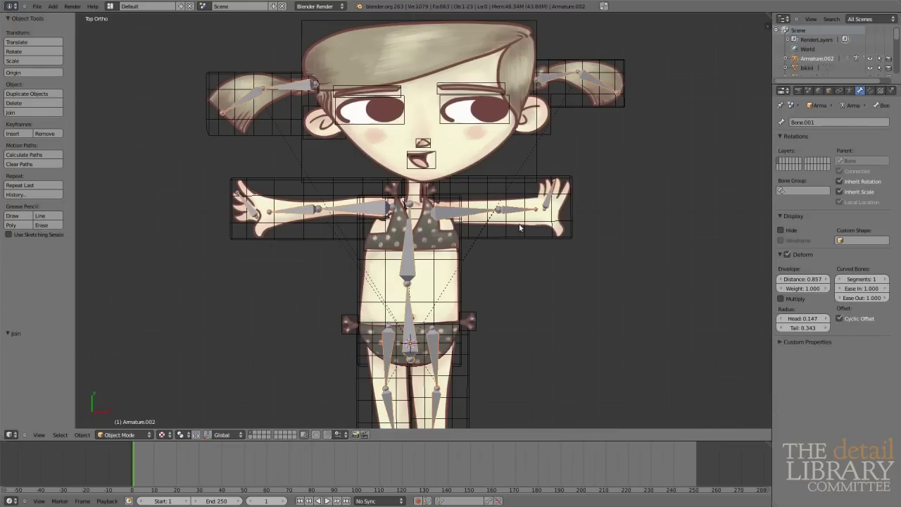
pyautogui.rightClick(519, 226)
pyautogui.rightClick(410, 346)
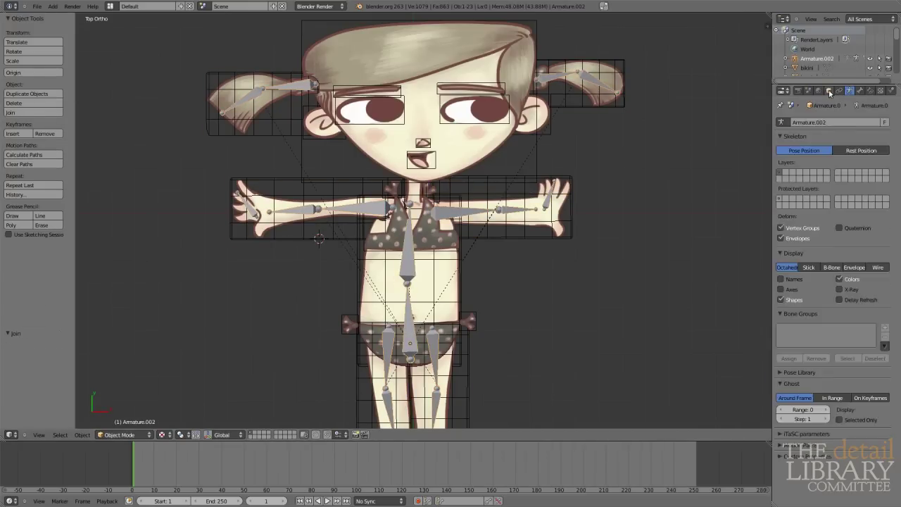
# Step: Edit the combined armature's bones and select the neck bone
pyautogui.press('Tab')
pyautogui.scroll(3, 410, 359)
pyautogui.rightClick(419, 203)
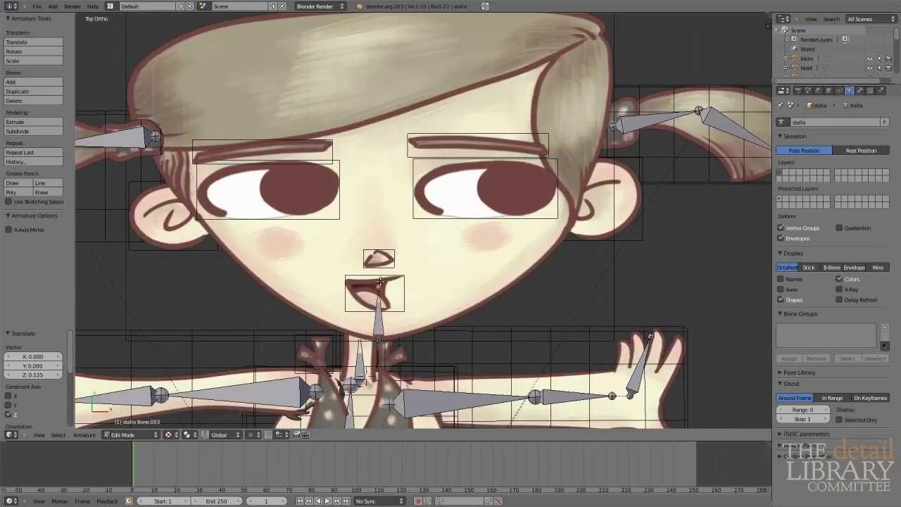
# Step: Extrude a new head bone up from the neck
pyautogui.press('e')
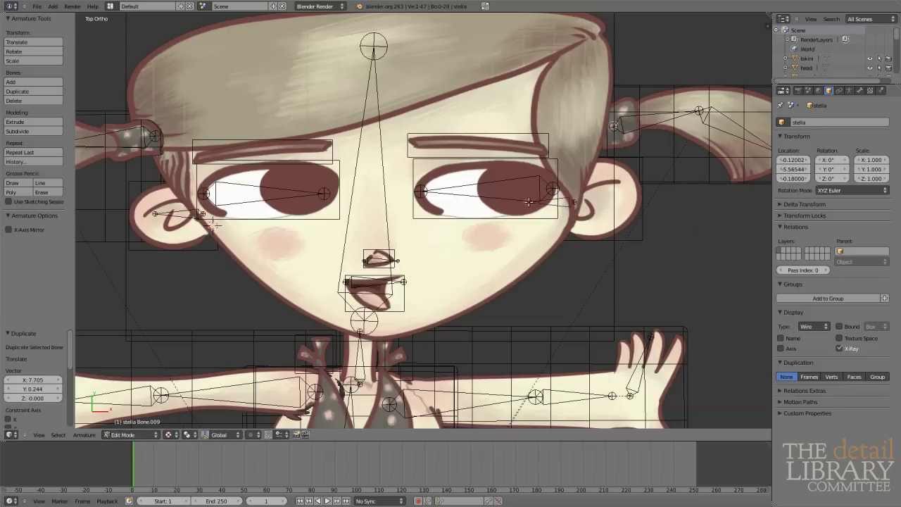
pyautogui.keyDown('shift'); pyautogui.scroll(-10, 214, 224); pyautogui.keyUp('shift')
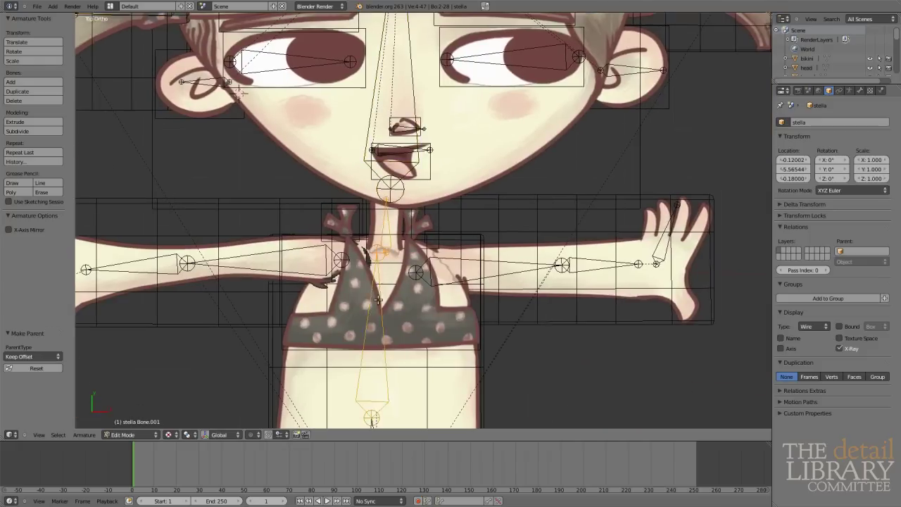
pyautogui.keyDown('shift'); pyautogui.scroll(-10, 214, 224); pyautogui.keyUp('shift')
# Step: Fully clear the parent of the lower right leg bone
pyautogui.rightClick(332, 338)
pyautogui.hotkey('alt', 'p')
pyautogui.click(338, 349)
pyautogui.press('g')
pyautogui.press('Escape')
pyautogui.hotkey('alt', 'p')
pyautogui.click(334, 329)
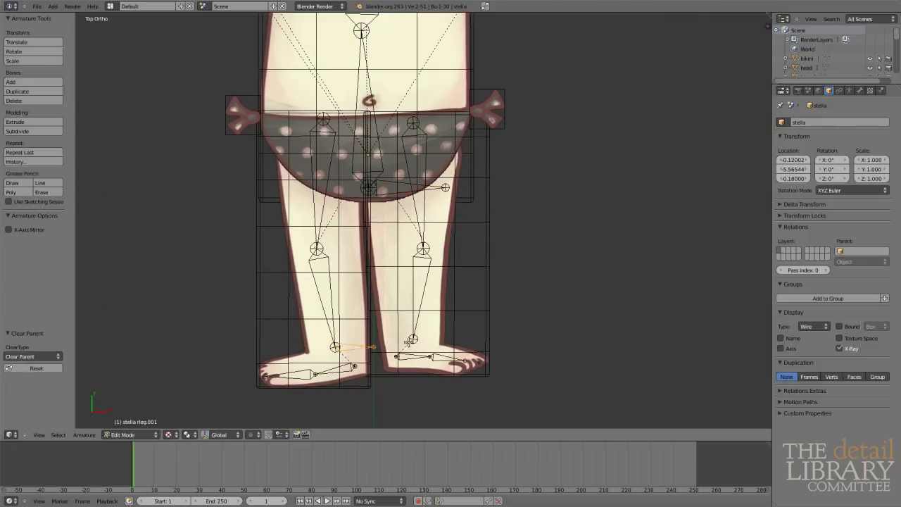
# Step: Reposition the left eye bone, then select the hip bone
pyautogui.keyDown('shift'); pyautogui.scroll(10, 395, 338); pyautogui.keyUp('shift')
pyautogui.rightClick(262, 197)
pyautogui.press('g')
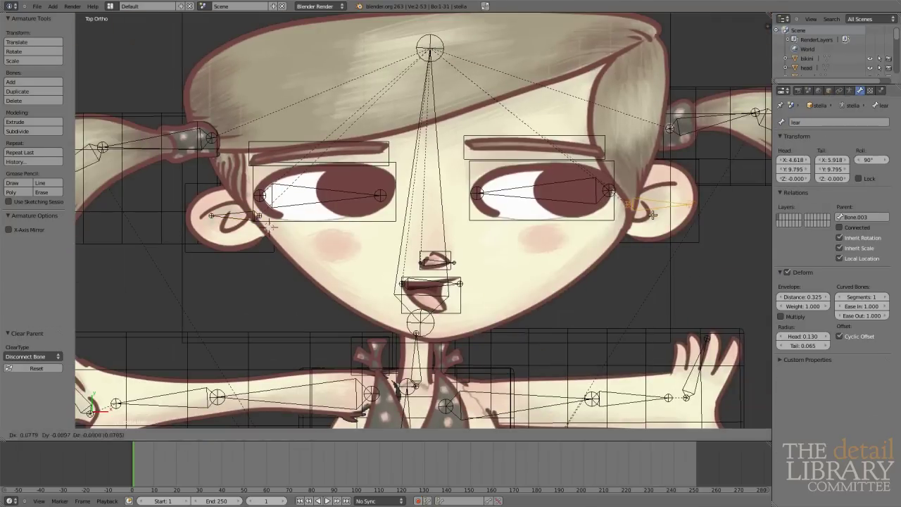
pyautogui.click(269, 226)
pyautogui.keyDown('shift'); pyautogui.scroll(-10, 371, 300); pyautogui.keyUp('shift')
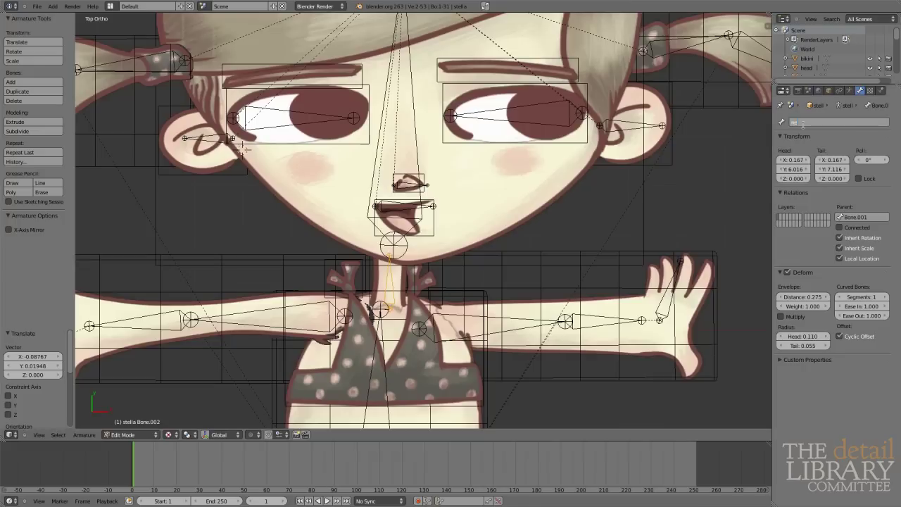
pyautogui.keyDown('shift'); pyautogui.scroll(-5, 370, 301); pyautogui.keyUp('shift')
pyautogui.rightClick(415, 167)
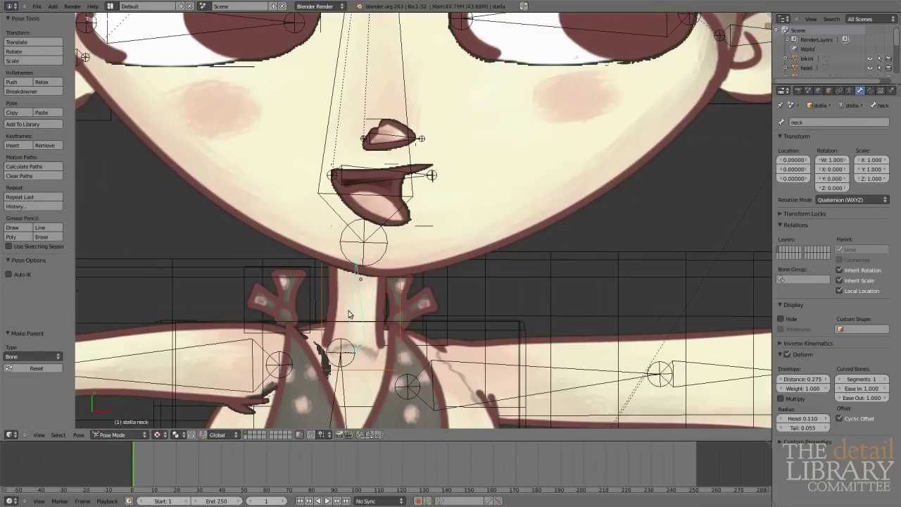
# Step: Duplicate the hip knot bone for the right hip and move one onto the bikini knot
pyautogui.press('Home')
pyautogui.rightClick(367, 280)
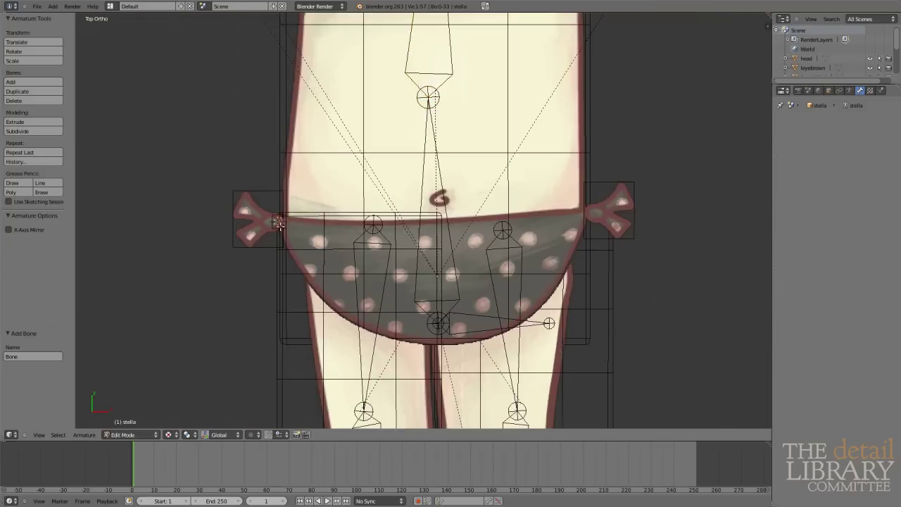
pyautogui.hotkey('shift', 'd')
pyautogui.click(550, 215)
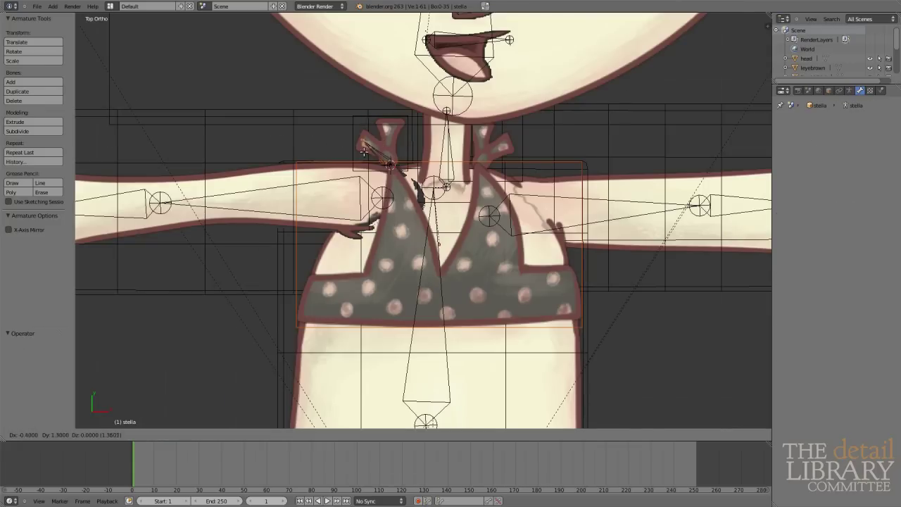
pyautogui.click(390, 144)
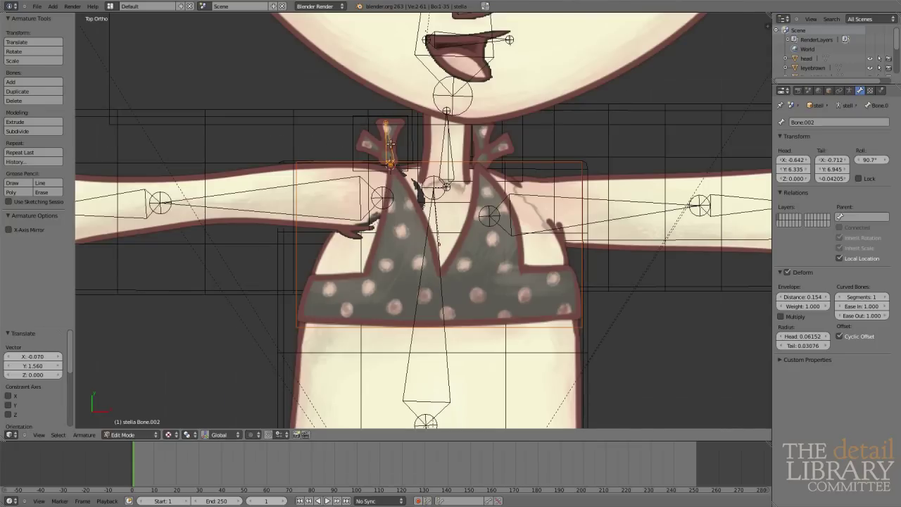
# Step: Parent the knot bone to the torso bone with Keep Offset
pyautogui.hotkey('ctrl', 'p')
pyautogui.click(479, 152)
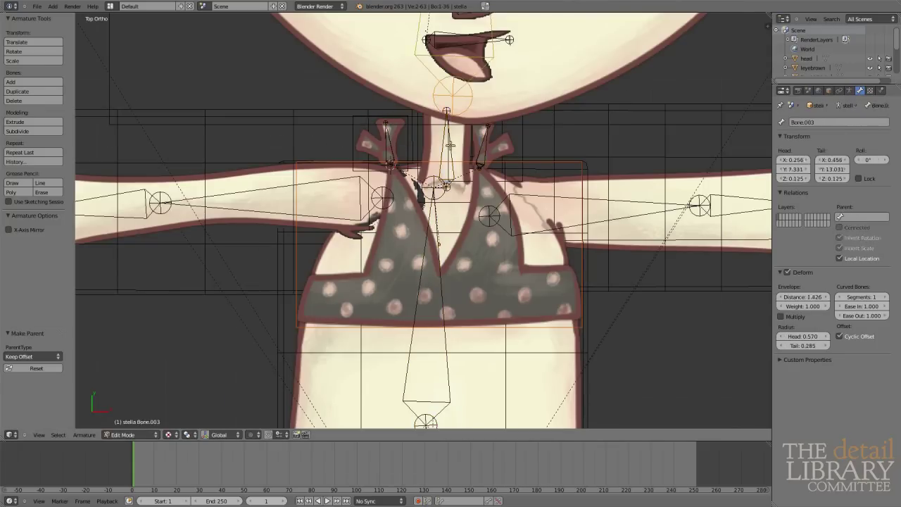
pyautogui.click(399, 250)
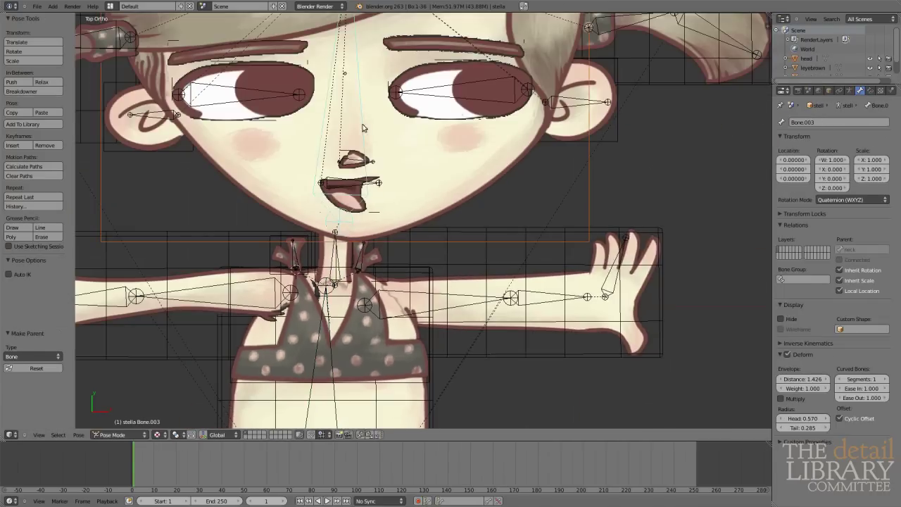
# Step: Tilt the head bone to test the rig, then switch the armature through Object, Pose and Edit modes
pyautogui.press('r')
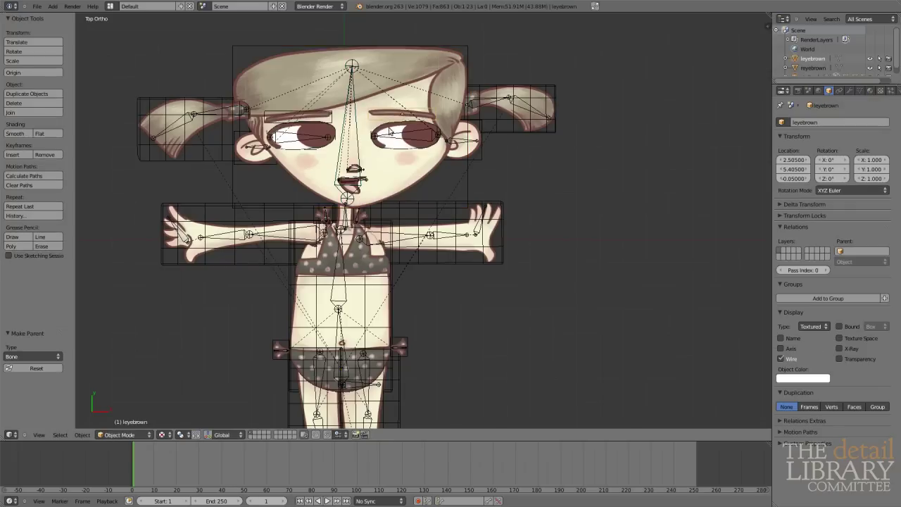
pyautogui.click(433, 198)
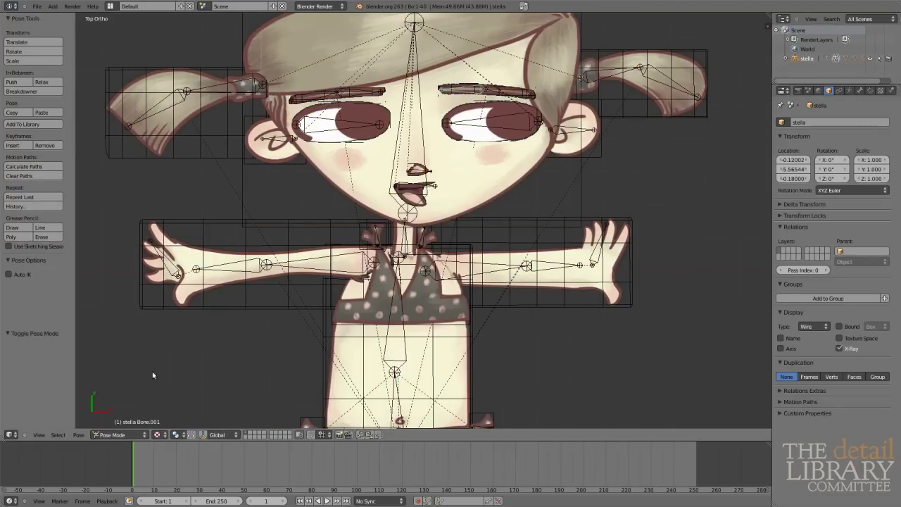
pyautogui.click(123, 434)
pyautogui.click(120, 424)
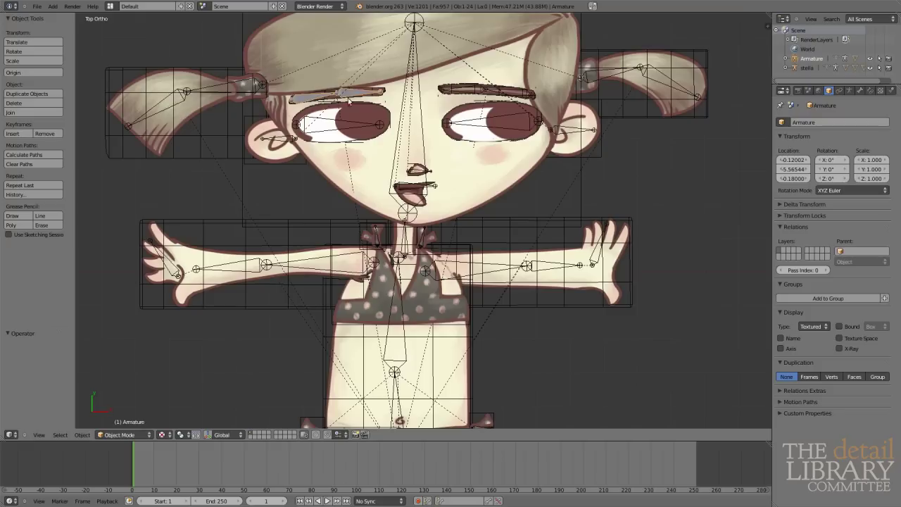
pyautogui.hotkey('ctrl', 'Tab')
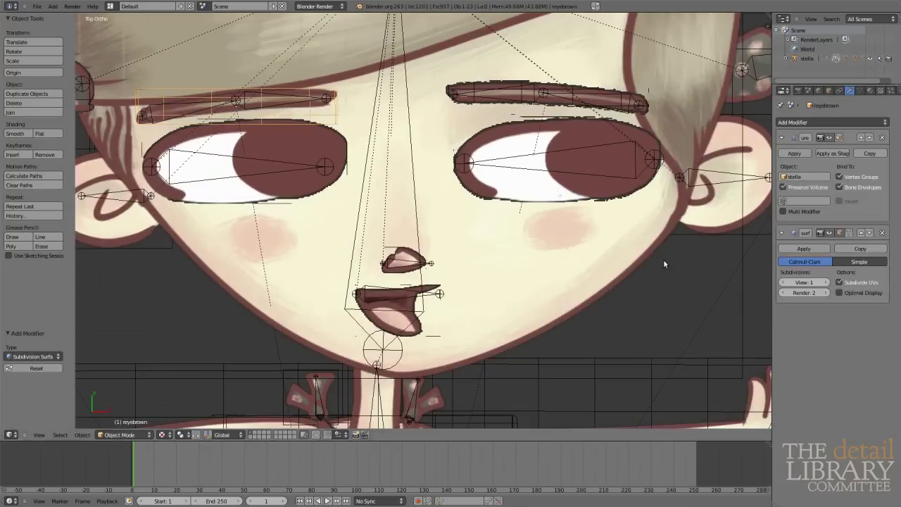
pyautogui.press('Tab')
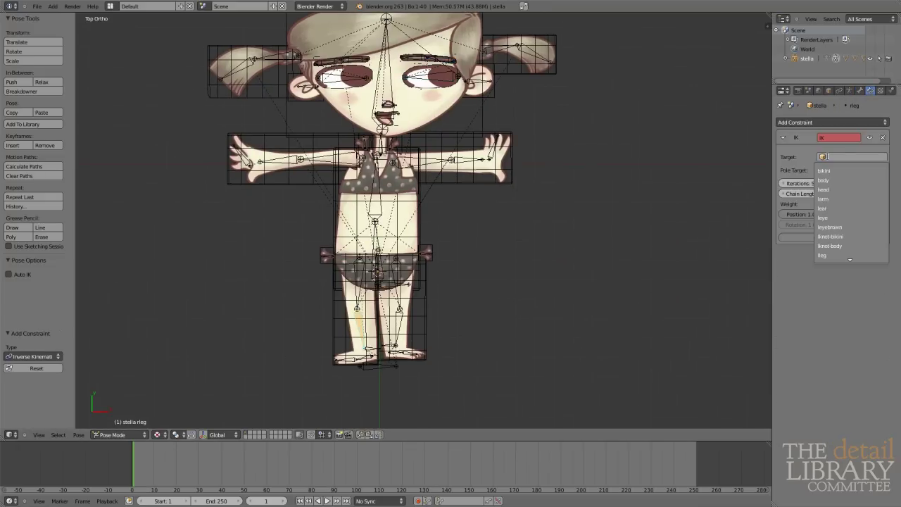
# Step: Set the leg IK bone as the IK constraint target, then undo back to an earlier state
pyautogui.click(819, 211)
pyautogui.press('BackSpace')
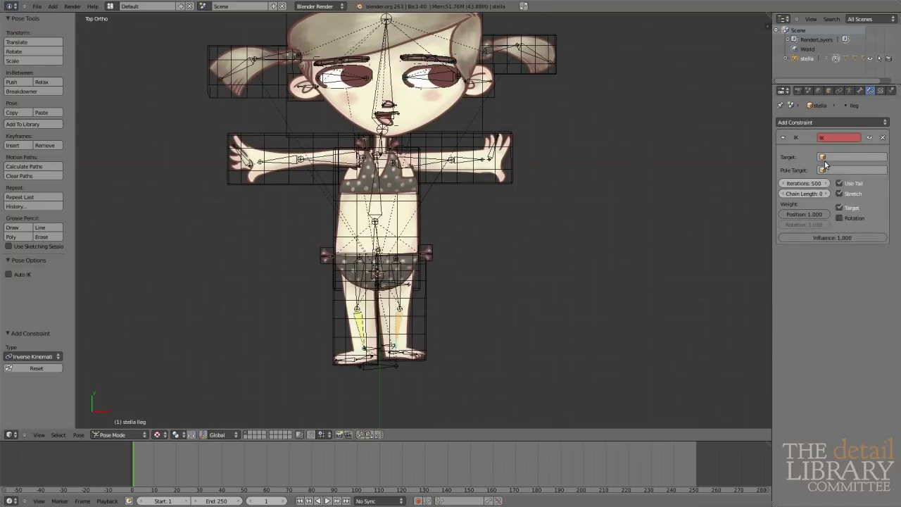
pyautogui.hotkey('ctrl', 'z')
pyautogui.hotkey('ctrl', 'z')
pyautogui.hotkey('ctrl', 'z')
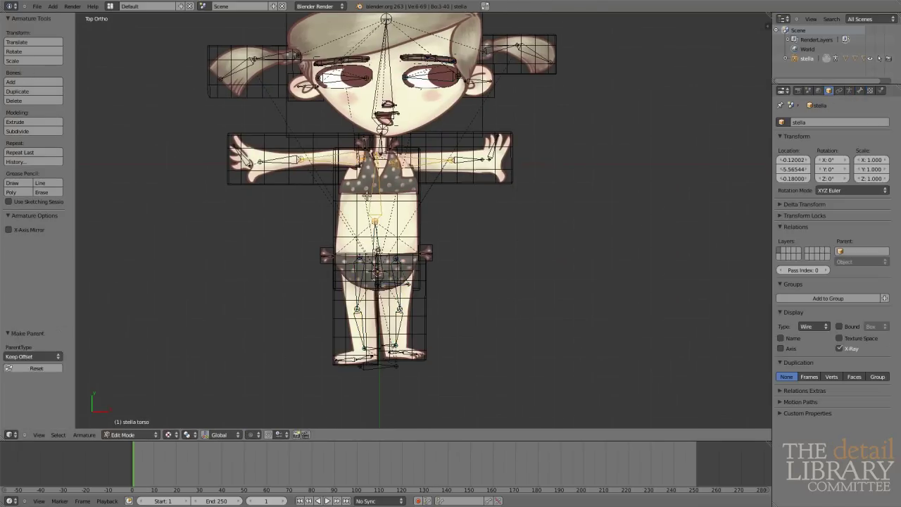
pyautogui.hotkey('ctrl', 'z')
pyautogui.hotkey('ctrl', 'z')
pyautogui.hotkey('ctrl', 'z')
pyautogui.hotkey('ctrl', 'z')
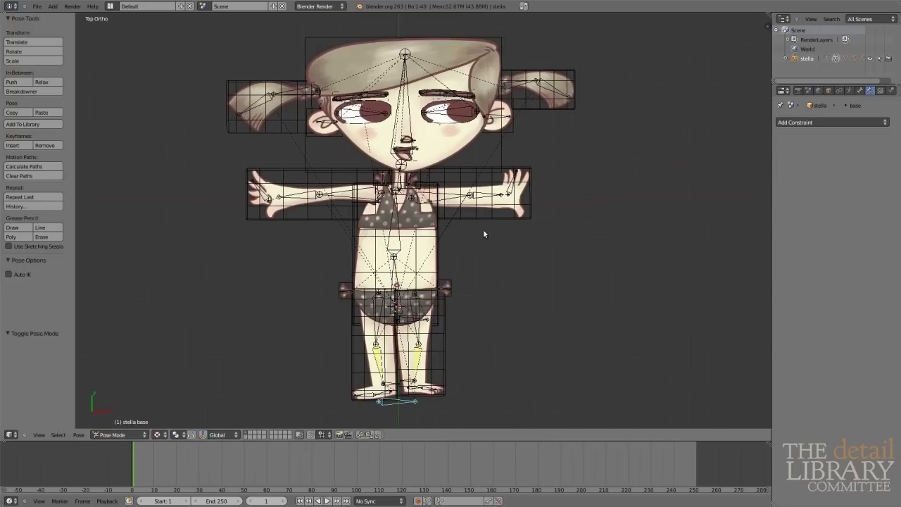
pyautogui.hotkey('ctrl', 'z')
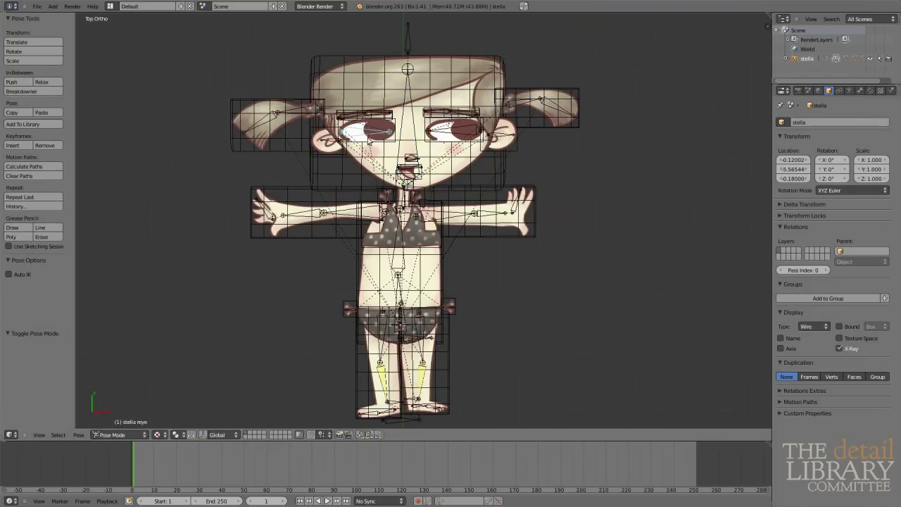
# Step: Turn off the Wire display on the left pigtail, neck and right ear pieces
pyautogui.press('Tab')
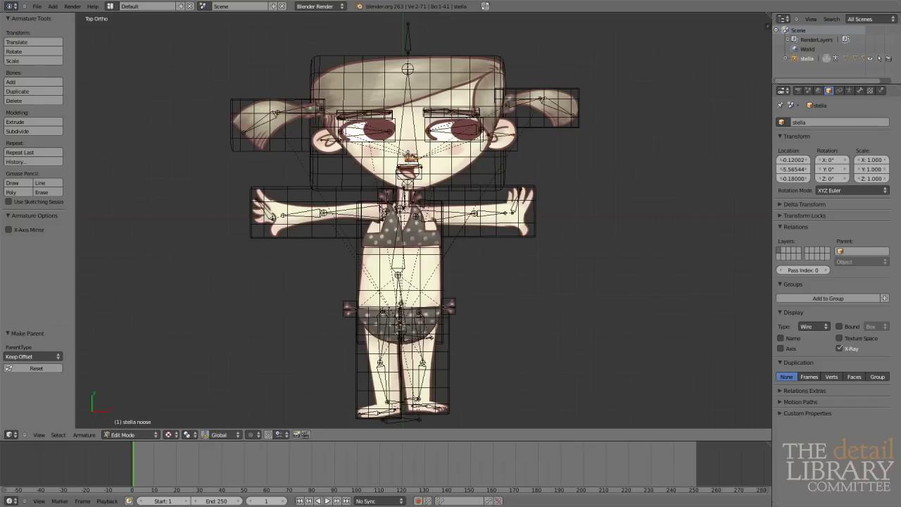
pyautogui.hotkey('ctrl', 'Tab')
pyautogui.hotkey('ctrl', 'Tab')
pyautogui.hotkey('ctrl', 'Tab')
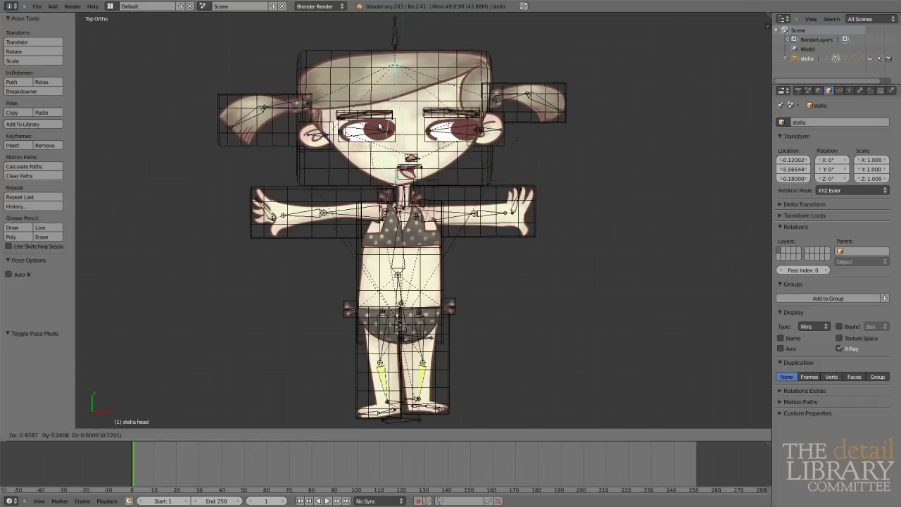
pyautogui.hotkey('ctrl', 'Tab')
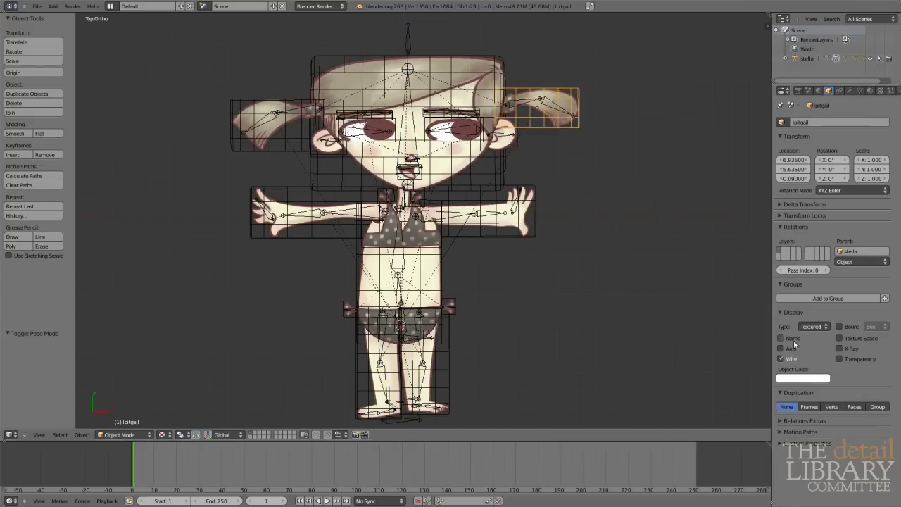
pyautogui.rightClick(542, 106)
pyautogui.press('KP_Decimal')
pyautogui.scroll(-2, 814, 176)
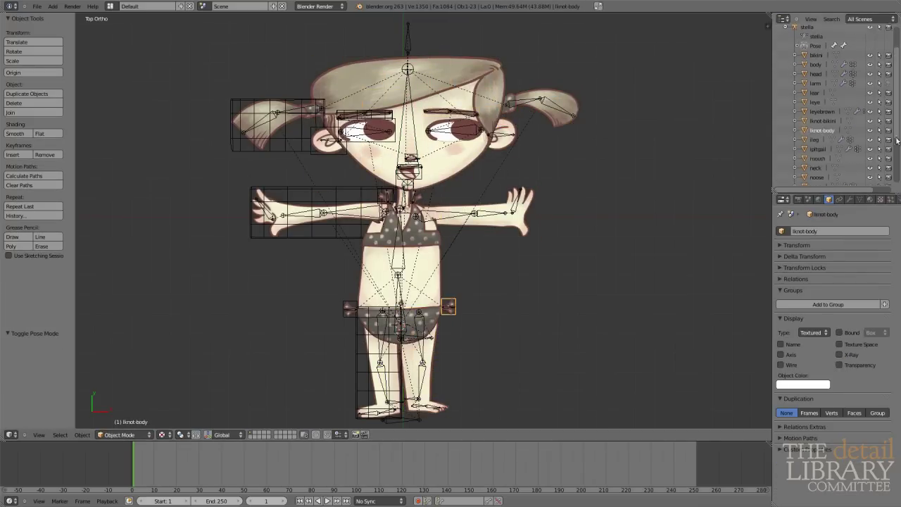
pyautogui.click(815, 151)
pyautogui.click(814, 180)
pyautogui.scroll(-3, 810, 181)
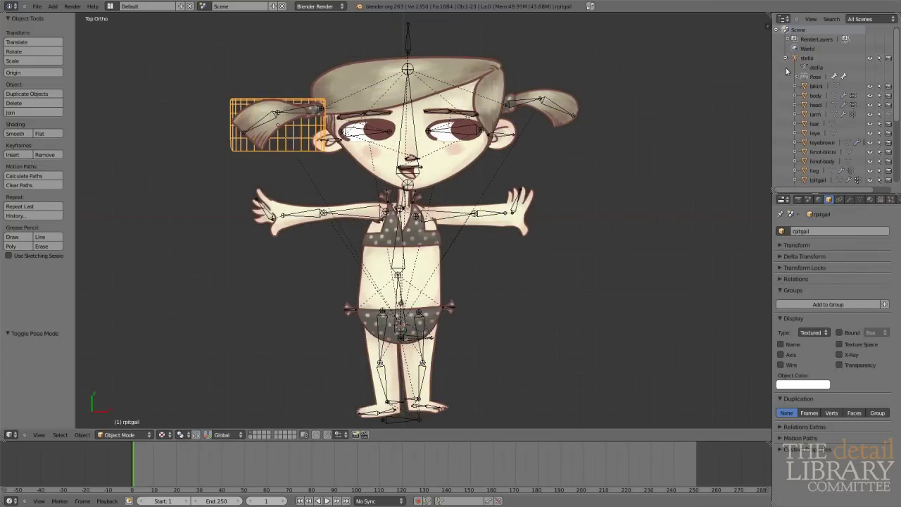
# Step: Select the arm bone in Pose Mode to bend the forearm down
pyautogui.rightClick(399, 246)
pyautogui.hotkey('ctrl', 'Tab')
pyautogui.rightClick(492, 212)
# Step: For the frame 1 pose, bend the leg, shift the eyes' gaze and tilt the upper body
pyautogui.press('r')
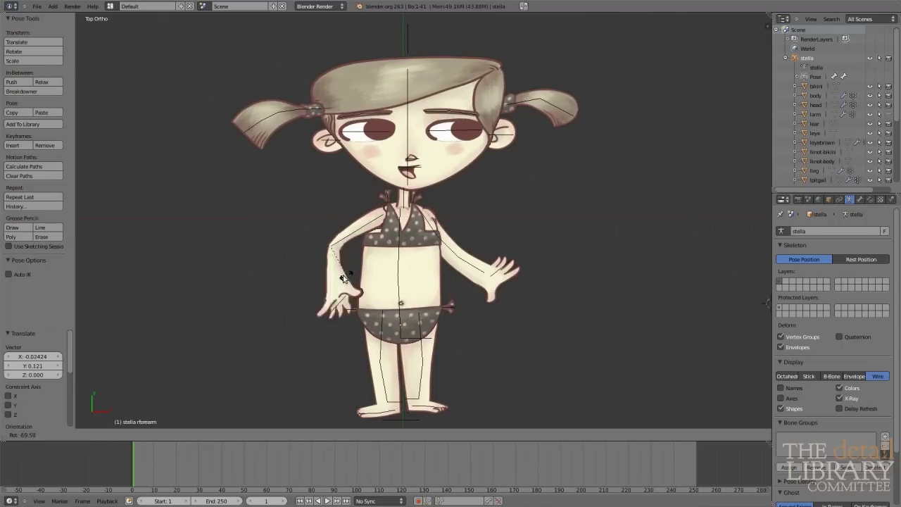
pyautogui.rightClick(384, 384)
pyautogui.press('r')
pyautogui.click(384, 383)
pyautogui.rightClick(394, 226)
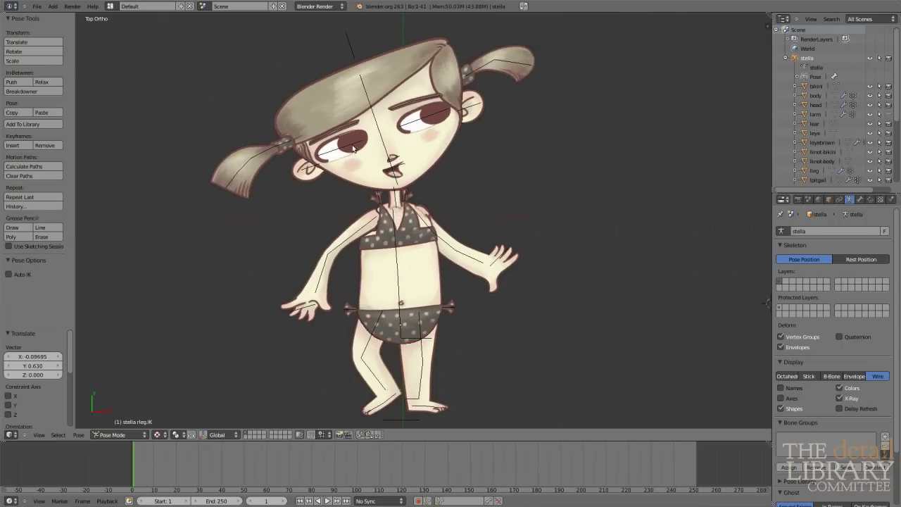
pyautogui.press('g')
pyautogui.click(402, 213)
pyautogui.rightClick(403, 212)
pyautogui.press('r')
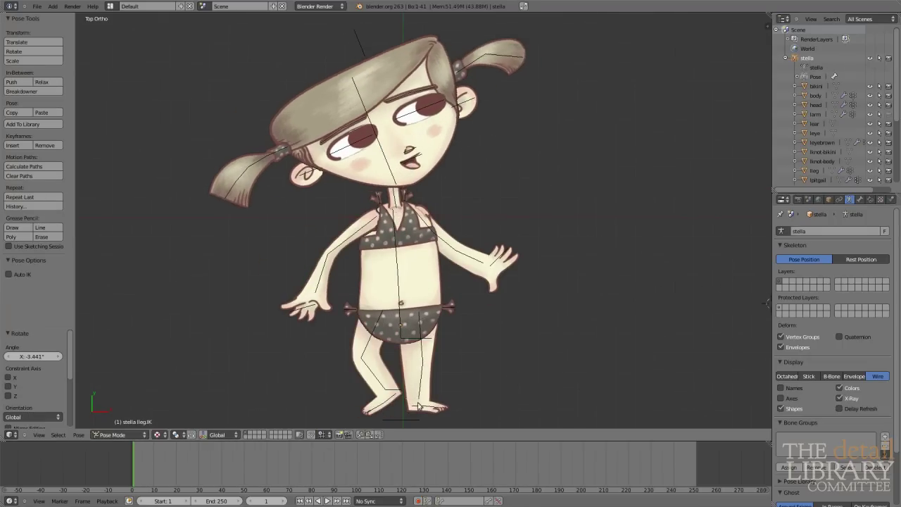
pyautogui.click(342, 182)
pyautogui.rightClick(343, 182)
pyautogui.press('g')
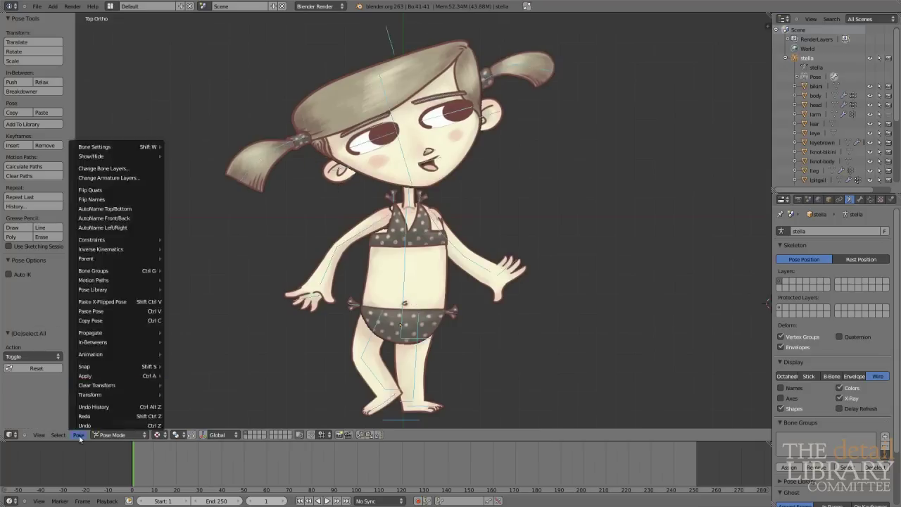
# Step: Lower both hands and arms to hang at the sides and nudge the eye bone
pyautogui.rightClick(264, 211)
pyautogui.press('g')
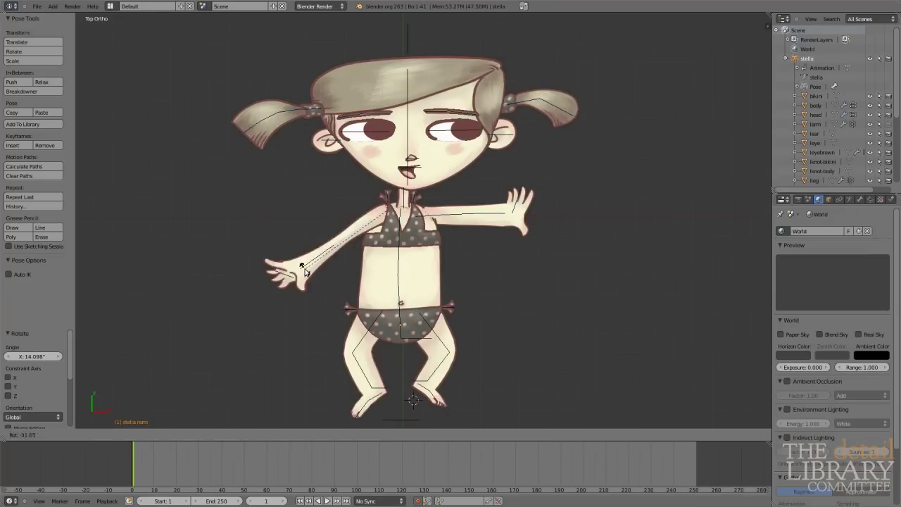
pyautogui.click(303, 299)
pyautogui.rightClick(521, 211)
pyautogui.press('g')
pyautogui.click(492, 298)
pyautogui.click(345, 316)
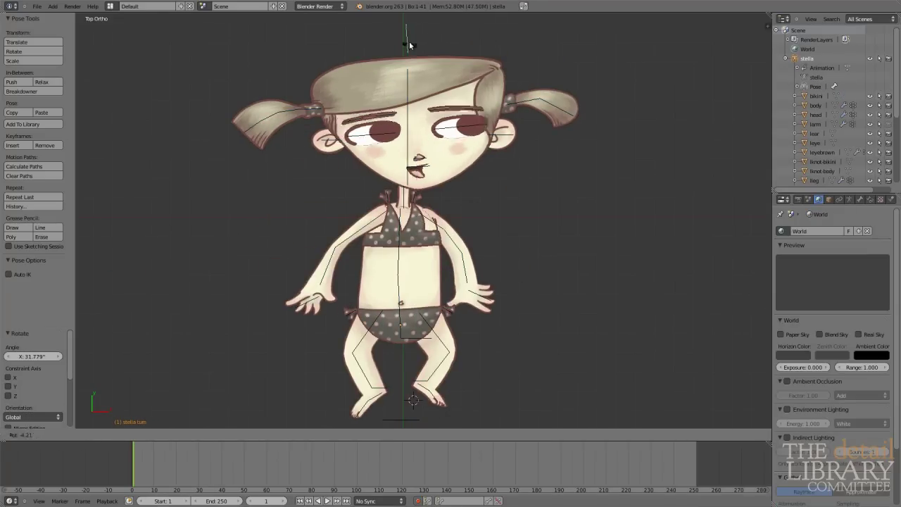
pyautogui.rightClick(373, 126)
pyautogui.press('g')
pyautogui.click(373, 125)
# Step: At frame 10, raise the right pigtail and left arm for the second keyed pose
pyautogui.click(278, 149)
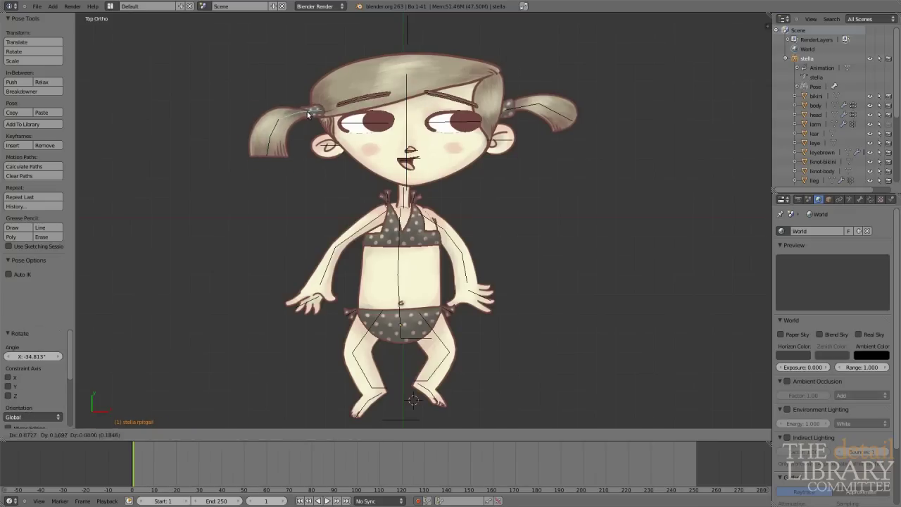
pyautogui.keyDown('alt'); pyautogui.scroll(-9, 195, 380); pyautogui.keyUp('alt')
pyautogui.rightClick(267, 138)
pyautogui.press('r')
pyautogui.click(270, 74)
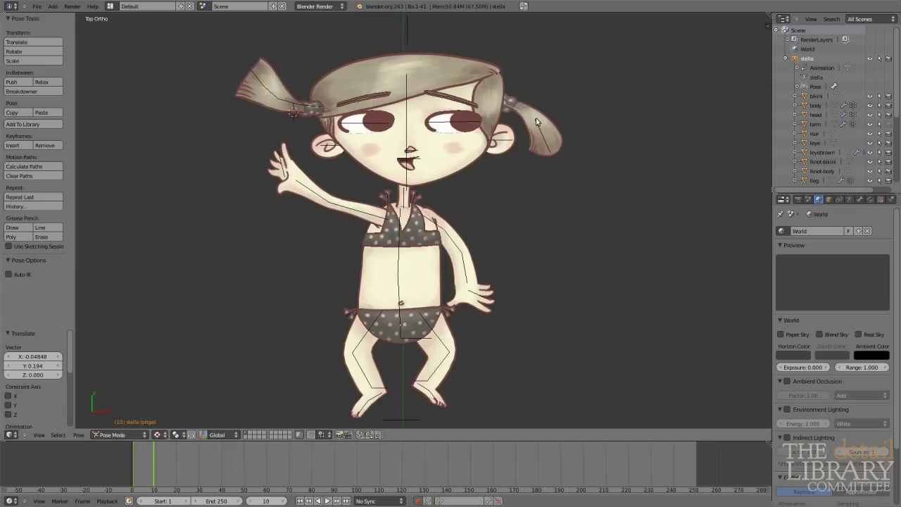
pyautogui.rightClick(461, 260)
pyautogui.press('r')
pyautogui.click(508, 212)
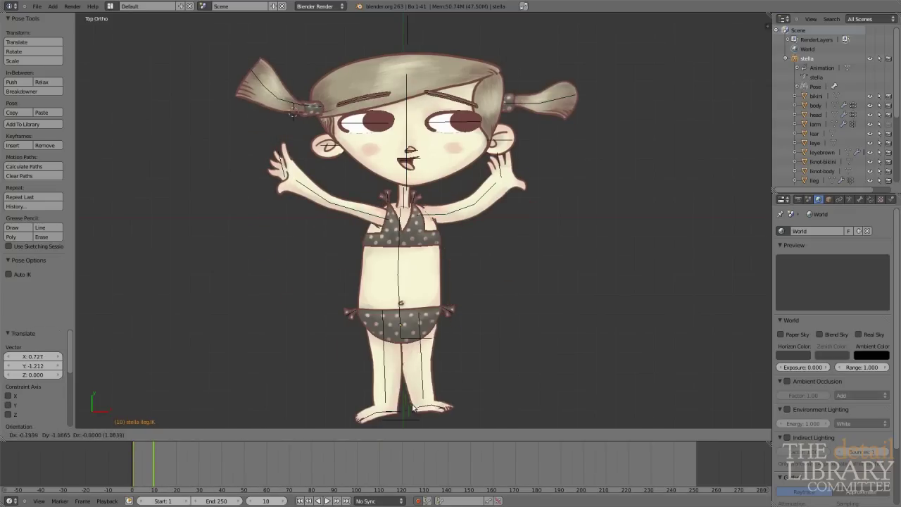
pyautogui.click(159, 471)
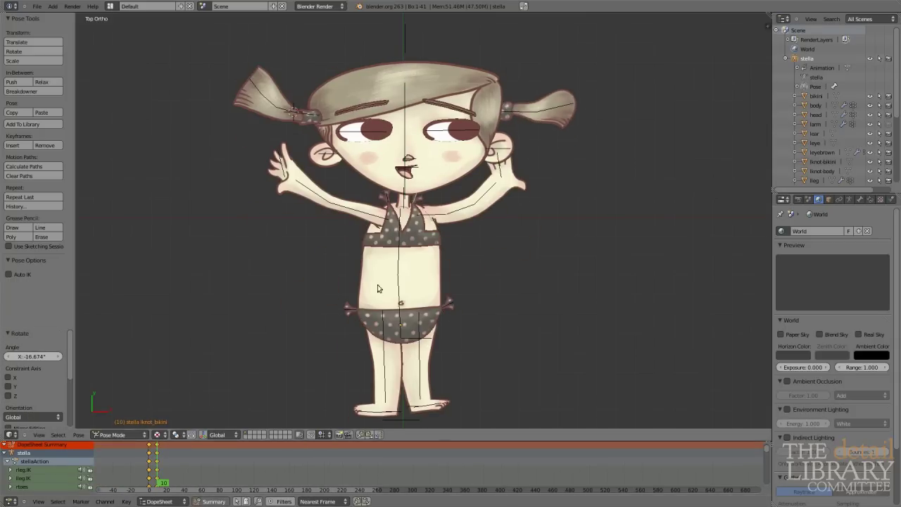
# Step: Duplicate the frame 1 keys to frame 18 so stella returns to the opening pose
pyautogui.click(152, 482)
pyautogui.click(165, 482)
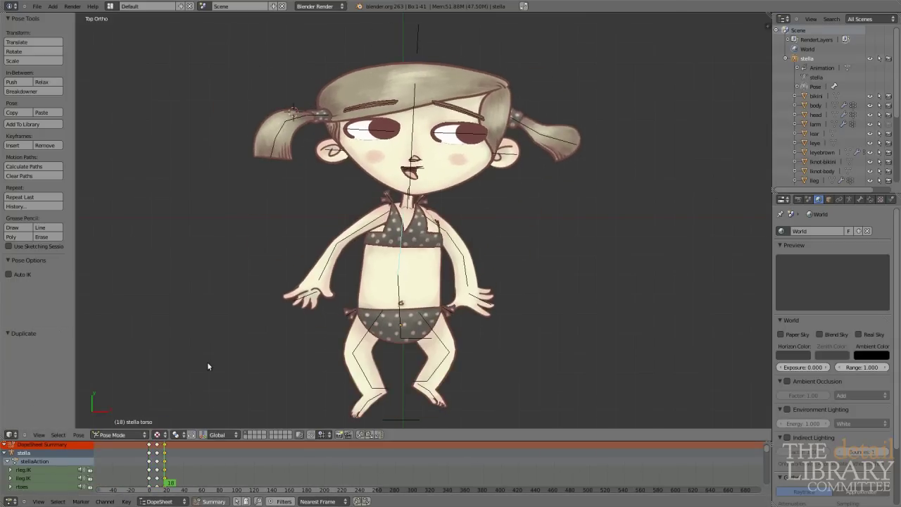